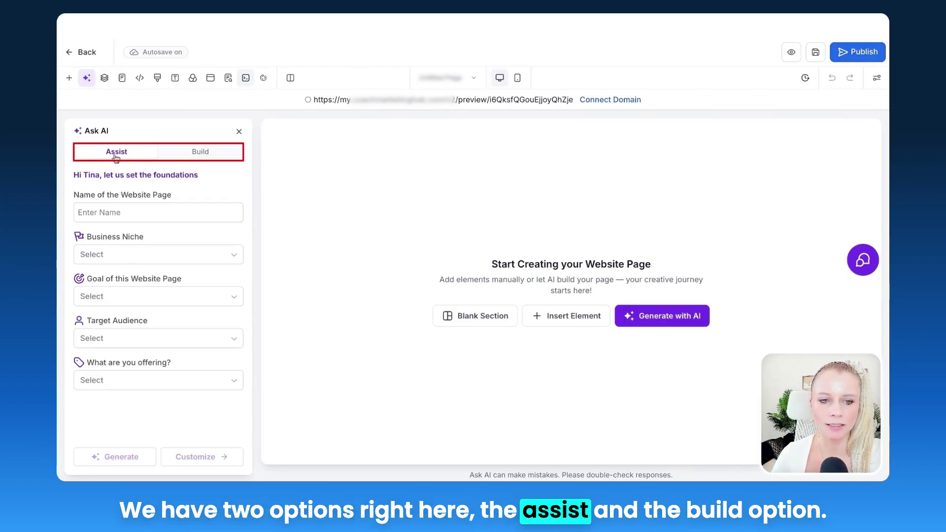
# Look at the AI assistant's Build mode and return to its Assist mode.
pyautogui.click(193, 154)
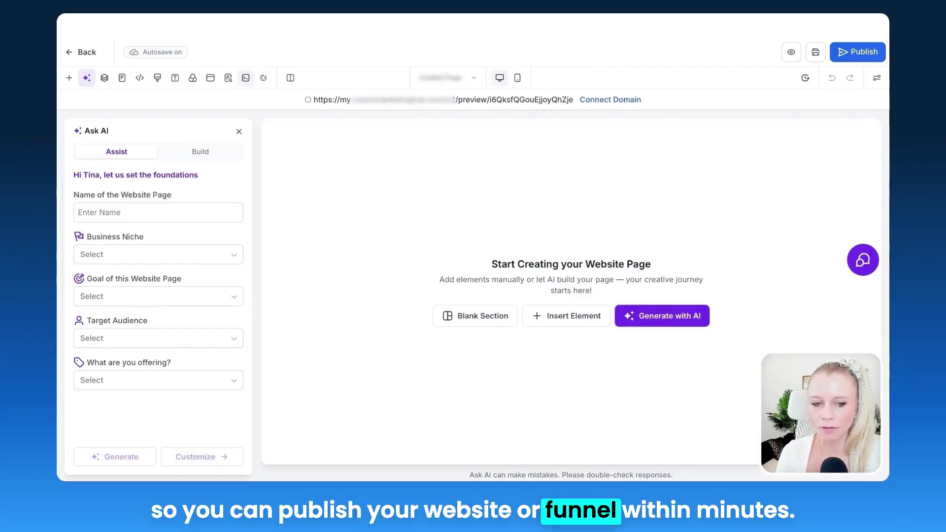
pyautogui.click(200, 151)
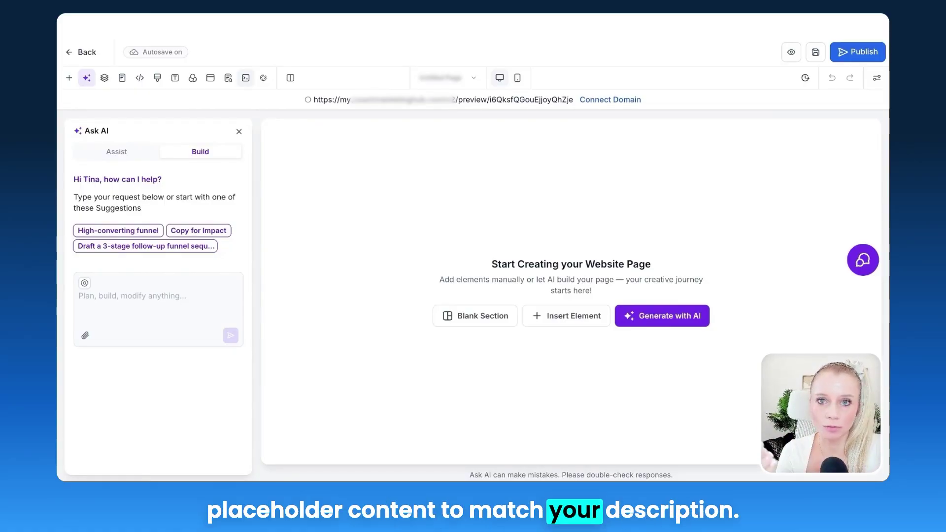
pyautogui.click(118, 152)
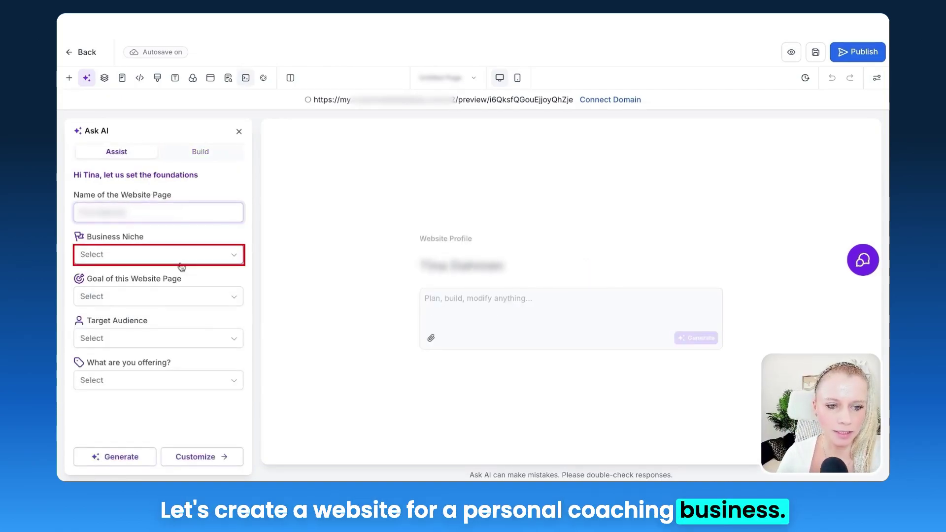
# Set the page's niche to Coaching & Consulting, goal to Book Appointments, target audience to Small Businesses and offer to Free Consultation.
pyautogui.click(231, 255)
pyautogui.write('coach')
pyautogui.click(192, 277)
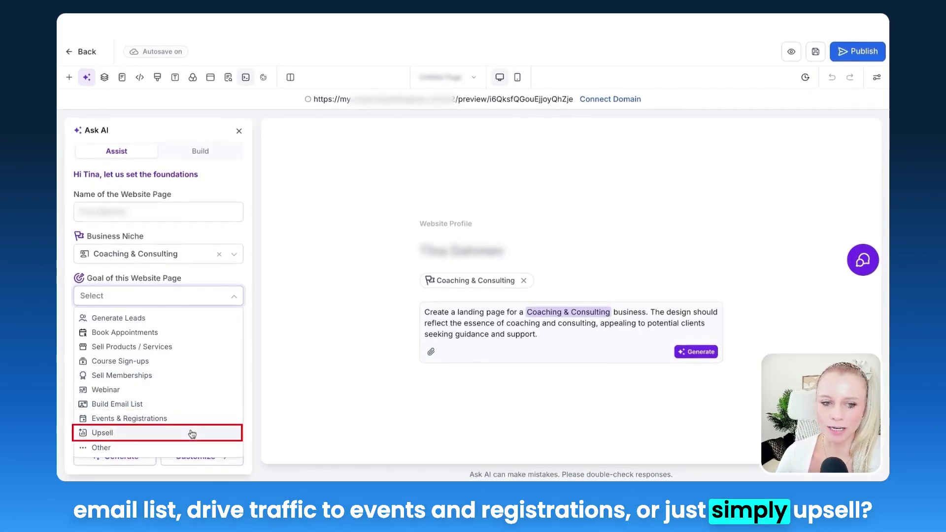
pyautogui.click(152, 335)
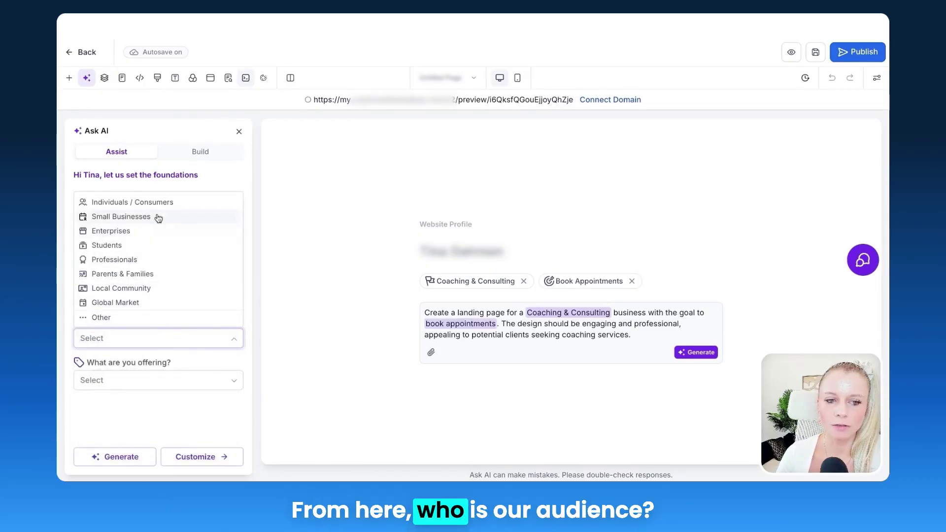
pyautogui.click(159, 217)
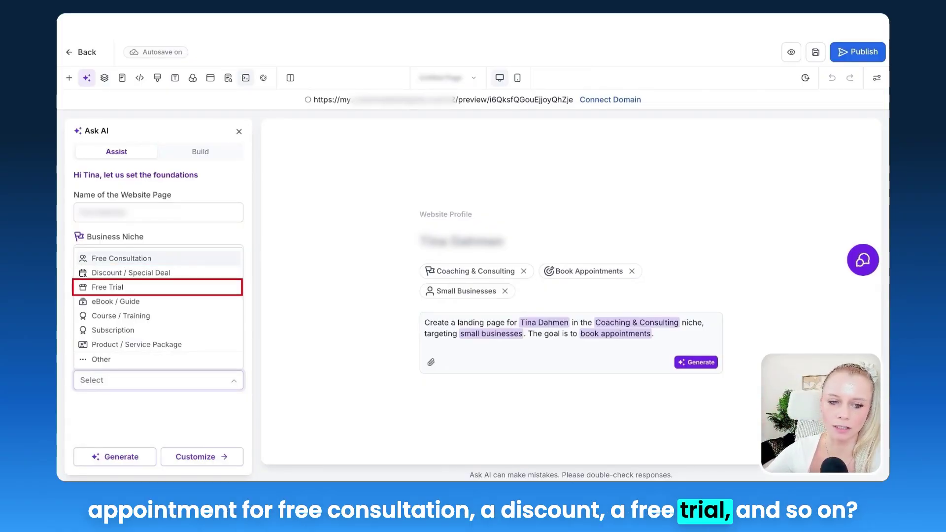
pyautogui.click(190, 266)
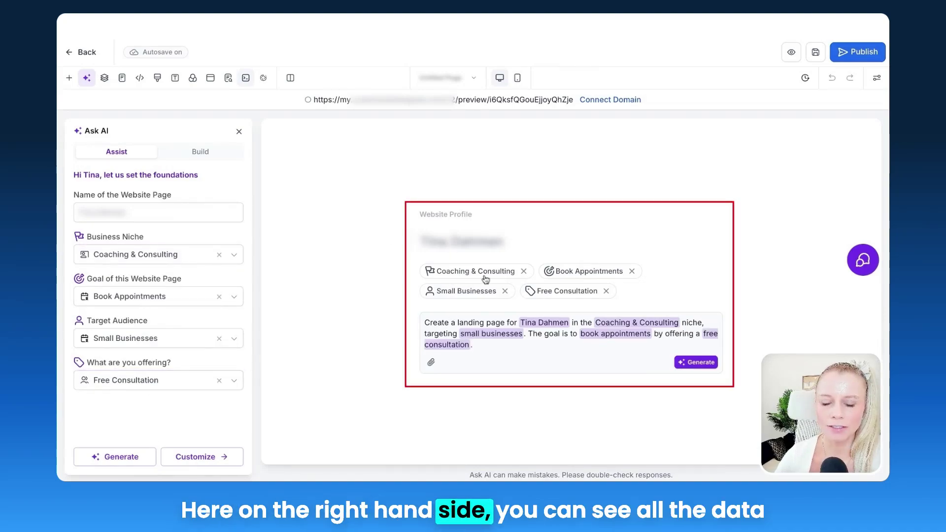
# Extend the website prompt with "Make it look like this page" plus the reference page's URL, and generate the page.
pyautogui.click(529, 346)
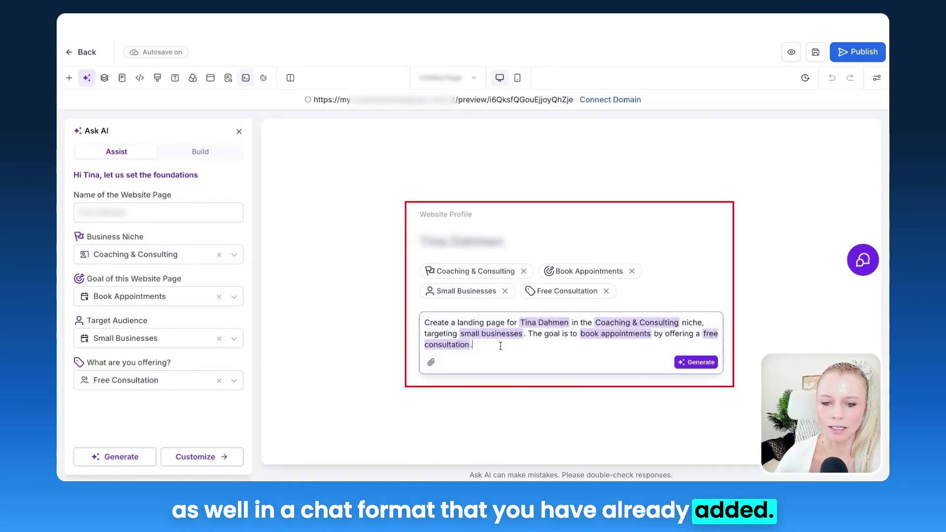
pyautogui.write('Make it loo')
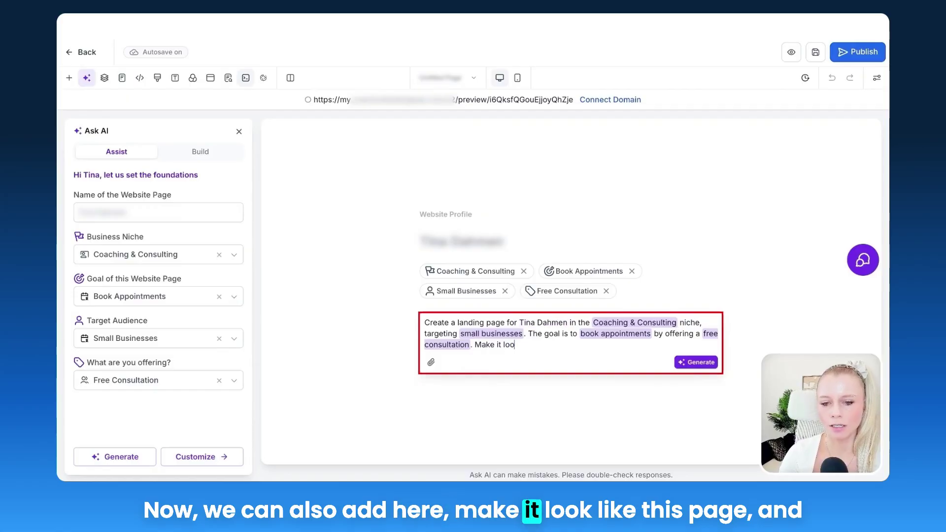
pyautogui.write('k like this page')
pyautogui.hotkey('ctrl', 'v')
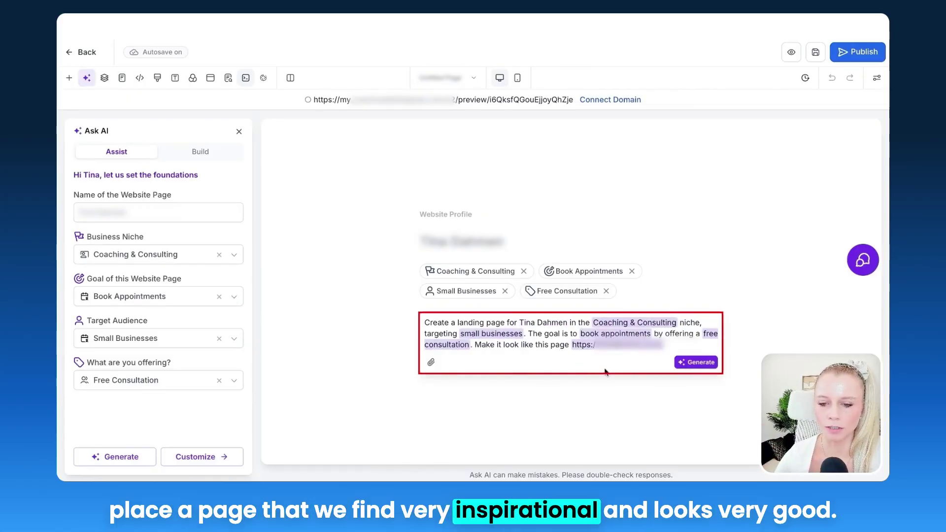
pyautogui.click(697, 363)
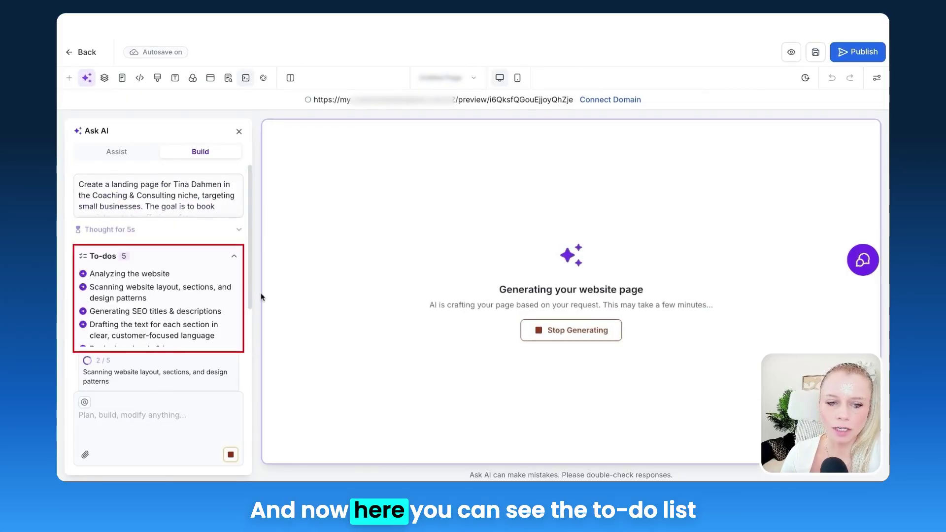
# Review the AI's to-do list and summary, and examine the generated landing page from the header down to the footer.
pyautogui.scroll(-1, 203, 302)
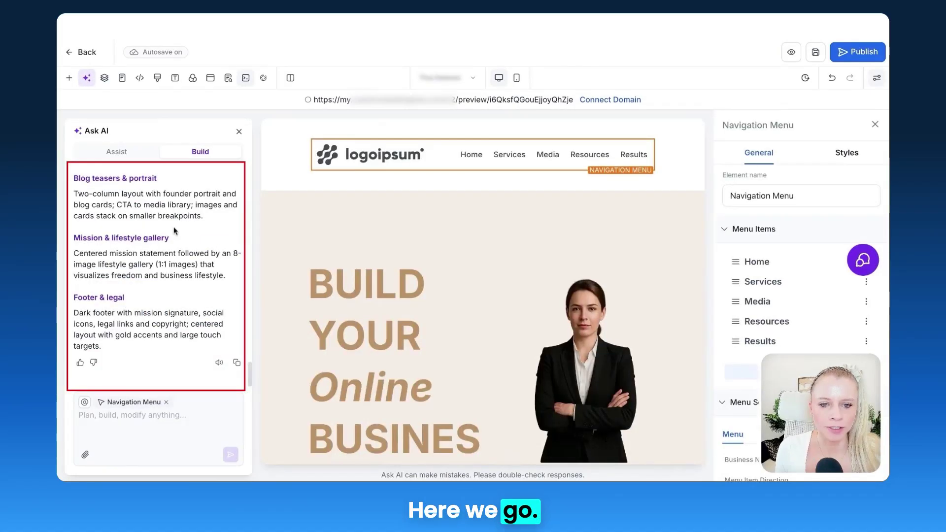
pyautogui.scroll(15, 173, 231)
pyautogui.scroll(-6, 170, 334)
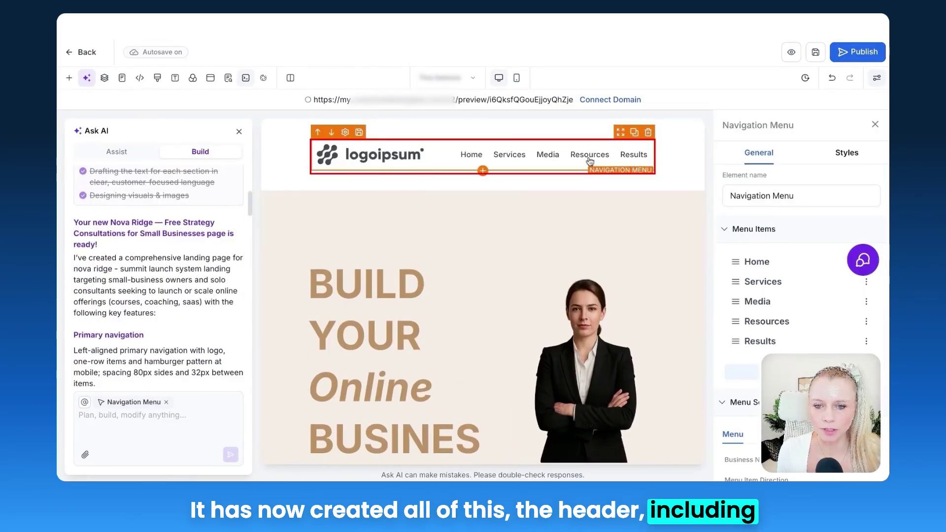
pyautogui.scroll(-7, 542, 296)
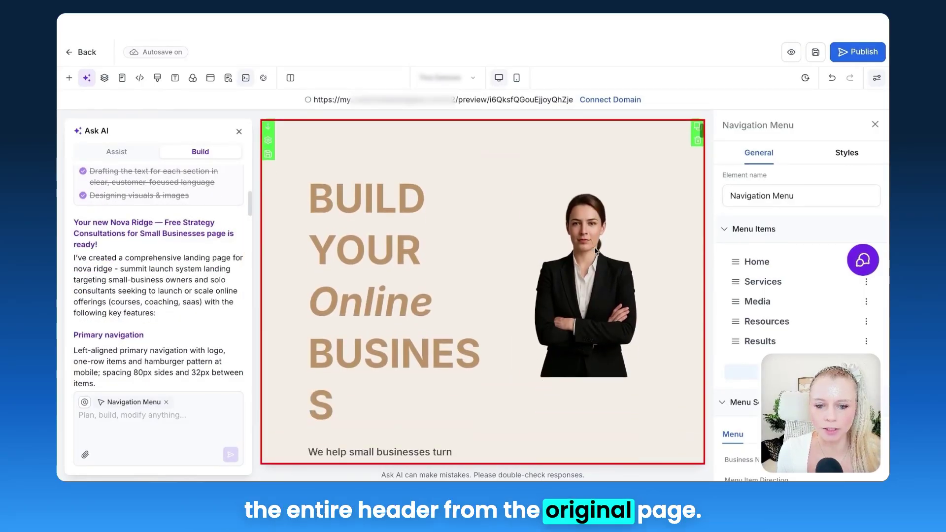
pyautogui.scroll(-10, 605, 343)
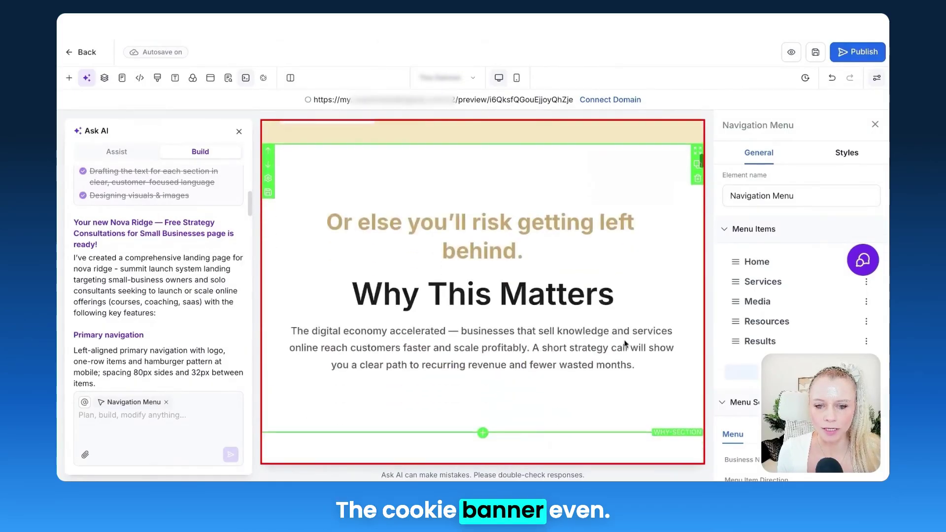
pyautogui.scroll(-8, 467, 365)
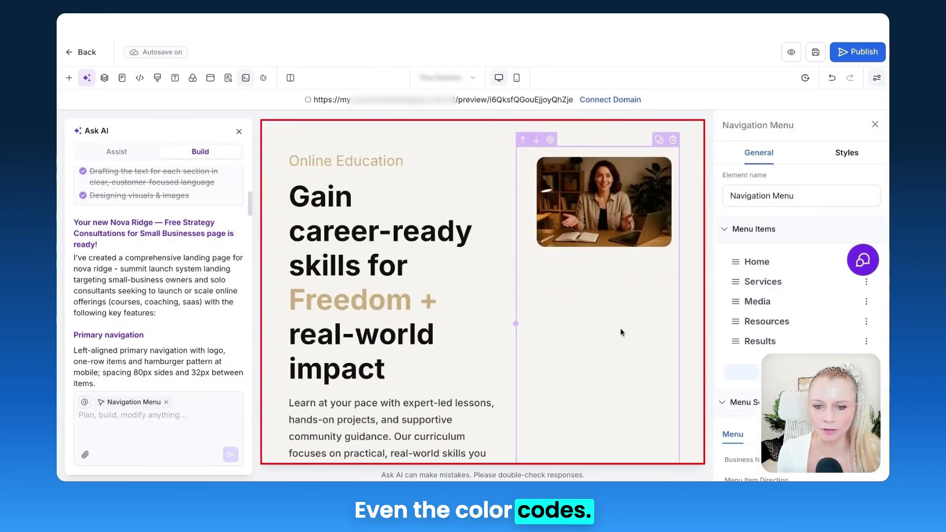
pyautogui.scroll(-10, 620, 331)
pyautogui.scroll(-10, 591, 349)
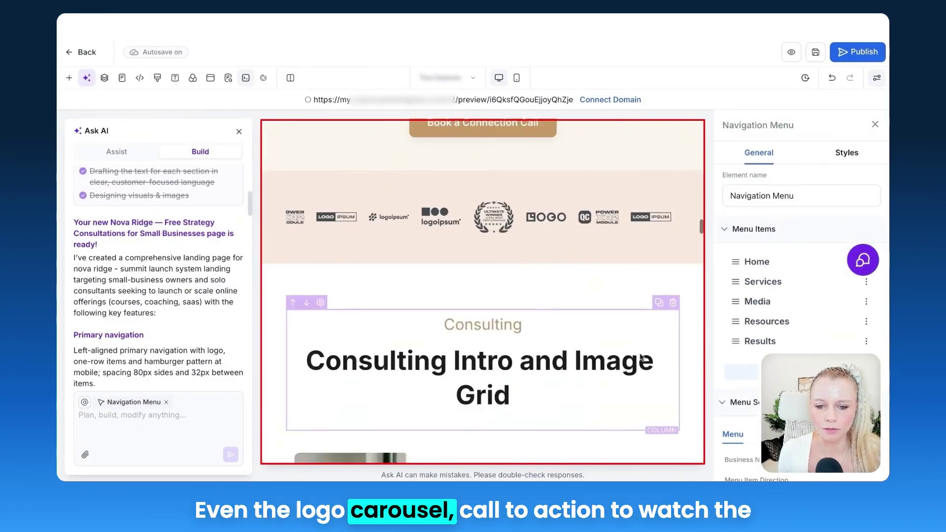
pyautogui.scroll(-8, 591, 371)
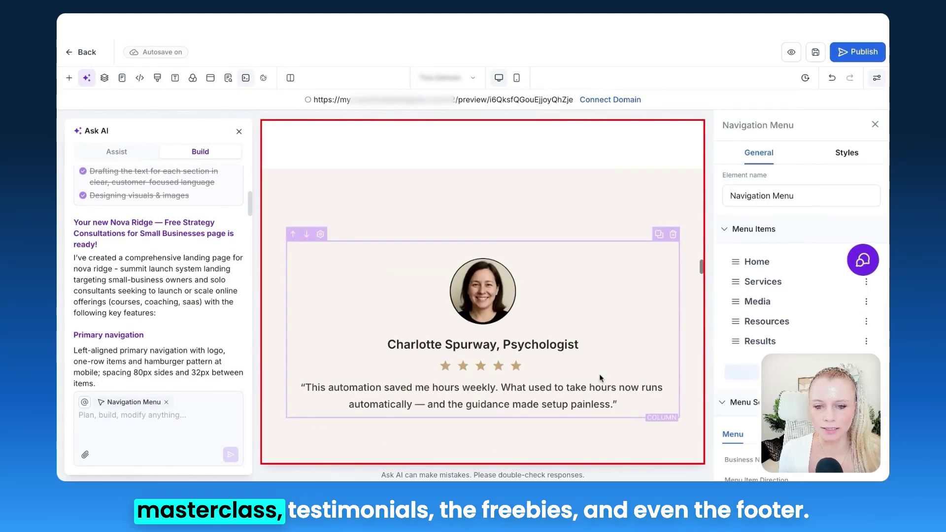
pyautogui.scroll(-4, 600, 373)
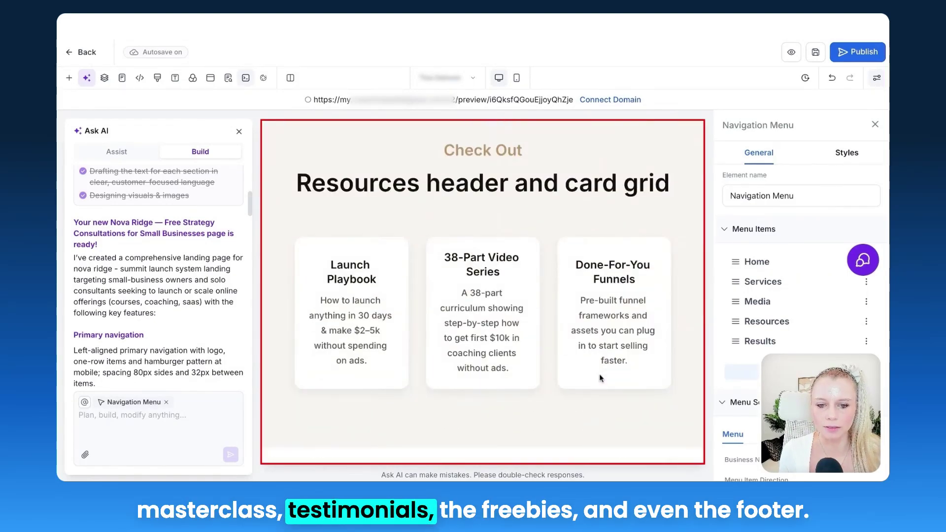
pyautogui.scroll(-6, 654, 377)
pyautogui.scroll(-5, 654, 378)
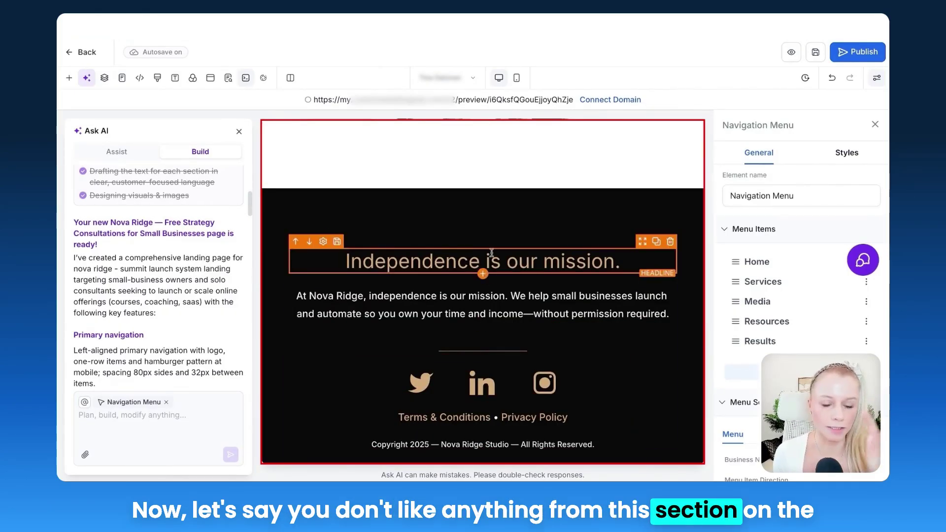
# Try the yellow brand color as the footer section's background, and set the background to the default black.
pyautogui.click(586, 204)
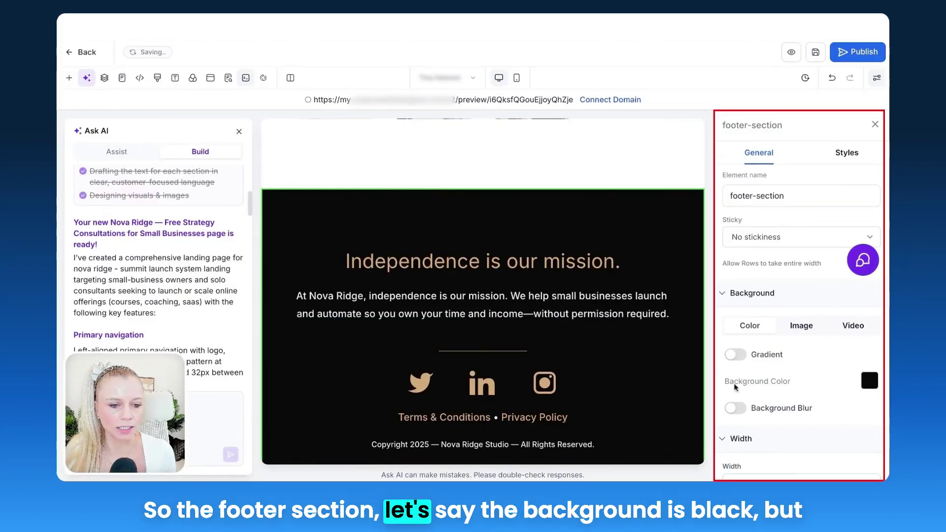
pyautogui.click(870, 381)
pyautogui.click(696, 145)
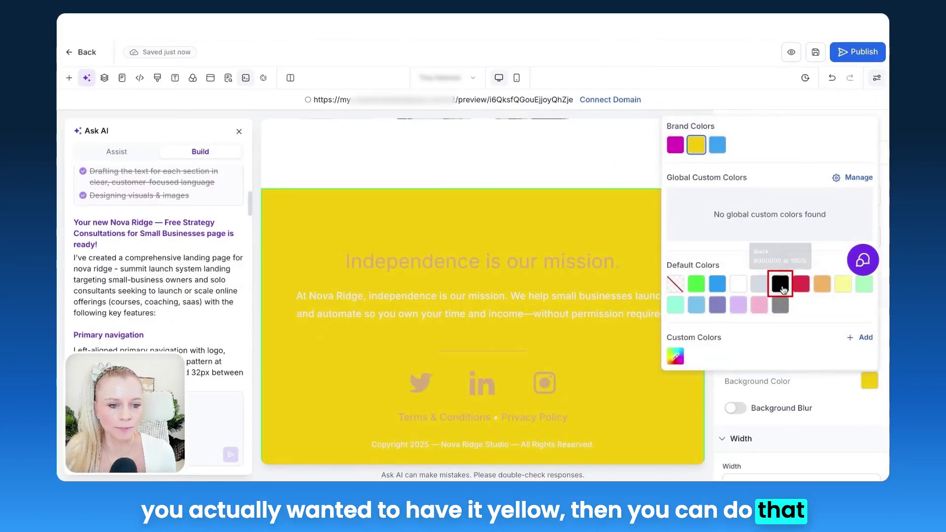
pyautogui.click(781, 285)
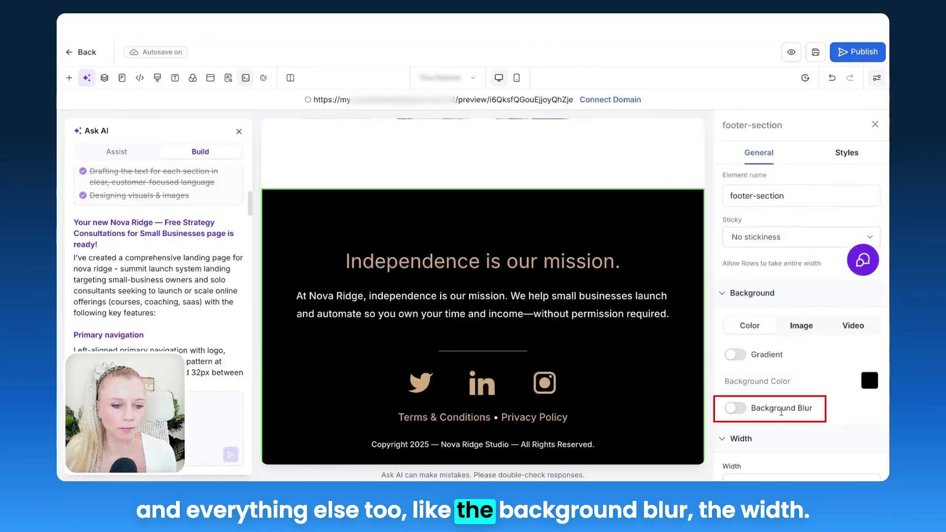
# Examine the footer section's general settings and its margin, padding, border, shadow and visibility styles.
pyautogui.scroll(-1, 820, 415)
pyautogui.scroll(1, 770, 321)
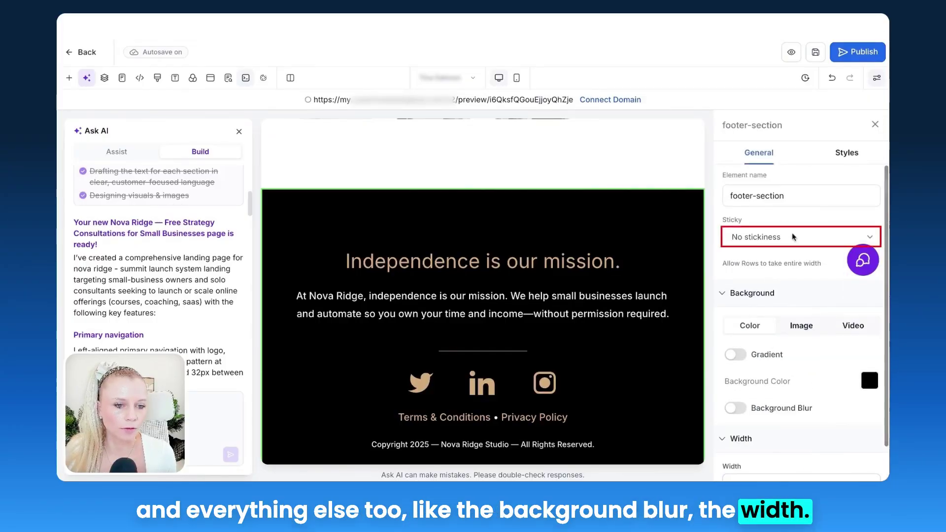
pyautogui.click(847, 152)
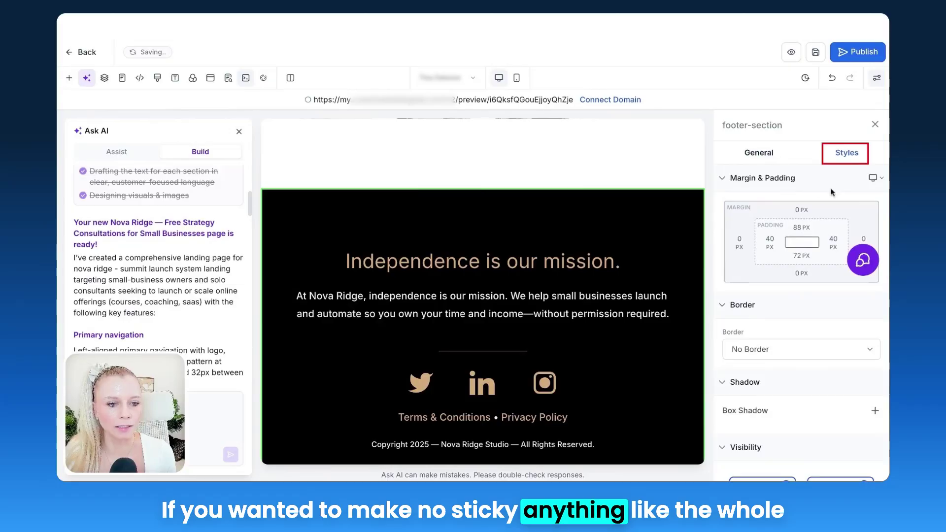
pyautogui.scroll(-3, 785, 241)
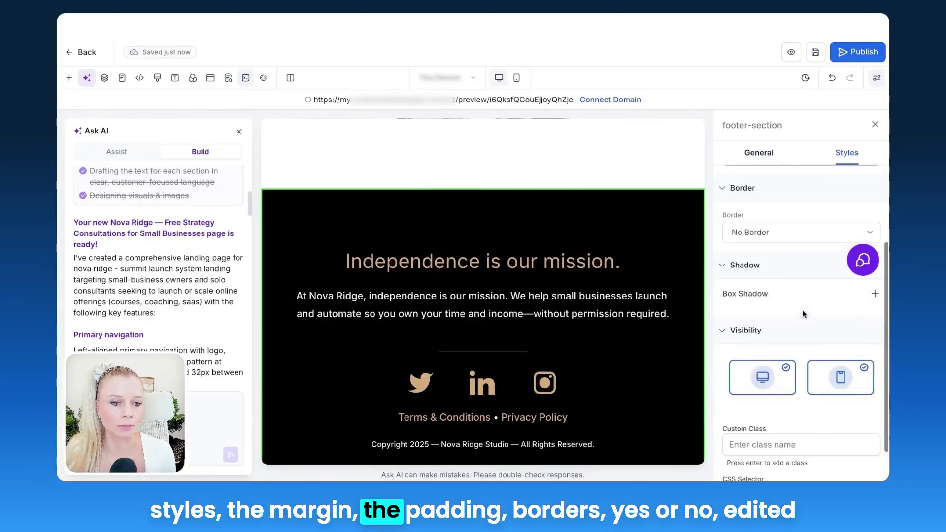
pyautogui.scroll(-1, 803, 298)
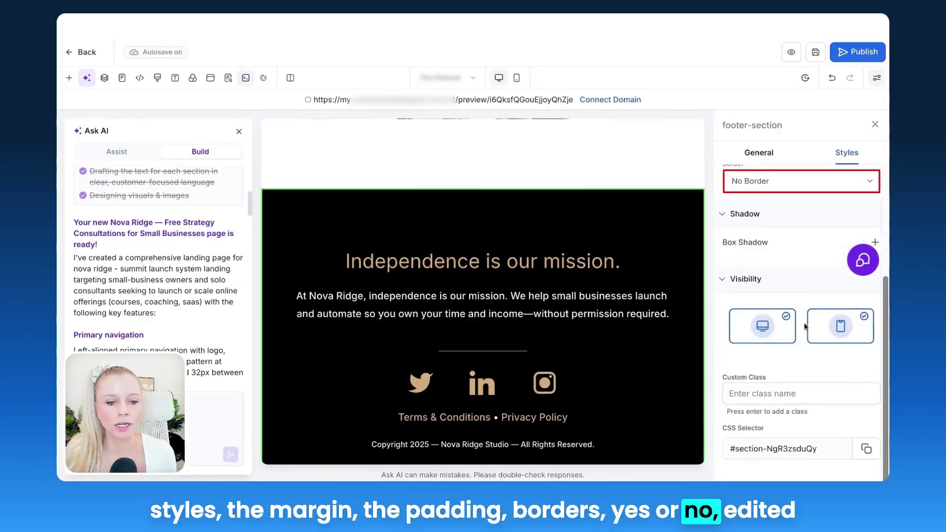
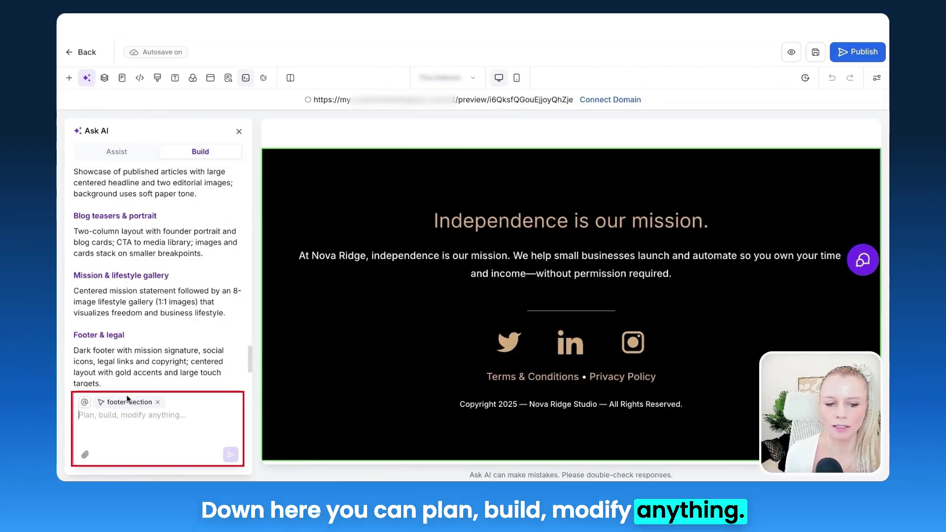
# Select the footer section, a column, the portrait image, the publication headline and its section in turn as possible AI prompt targets.
pyautogui.click(402, 160)
pyautogui.scroll(4, 420, 333)
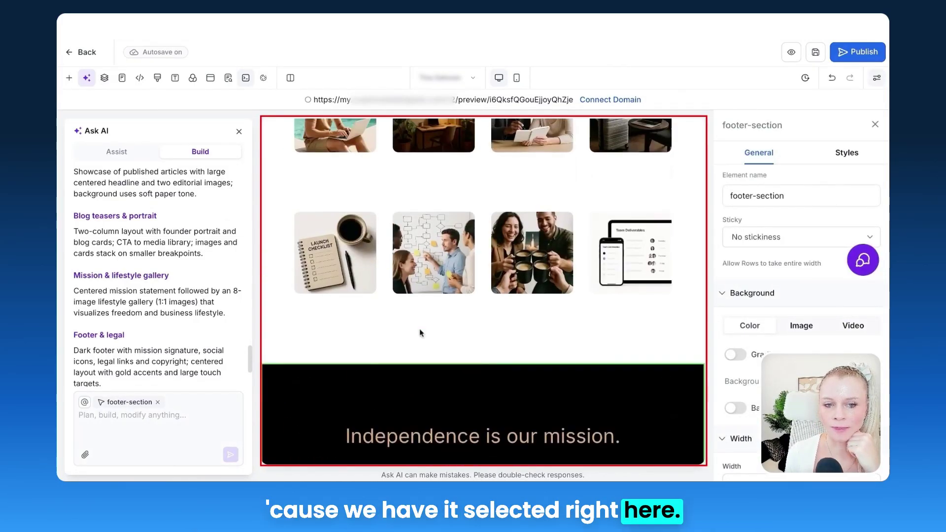
pyautogui.click(302, 358)
pyautogui.scroll(10, 317, 353)
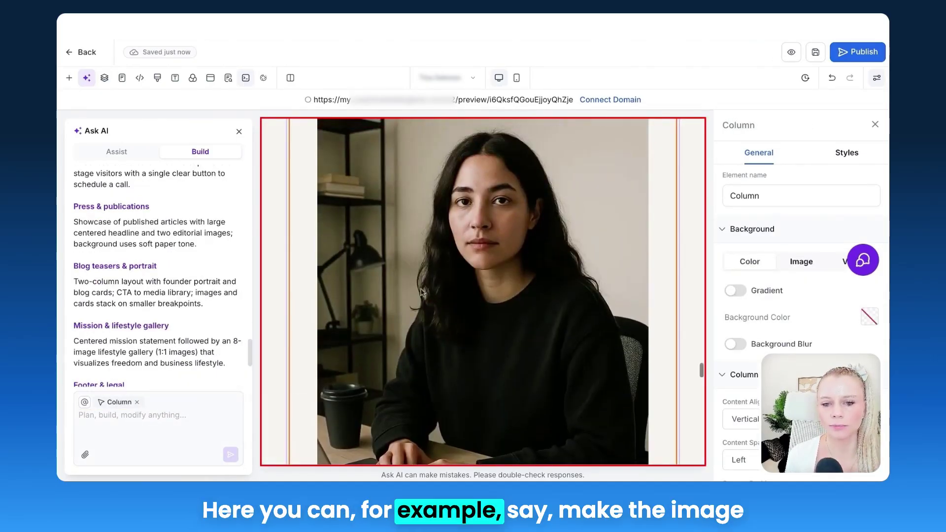
pyautogui.scroll(2, 419, 289)
pyautogui.click(419, 289)
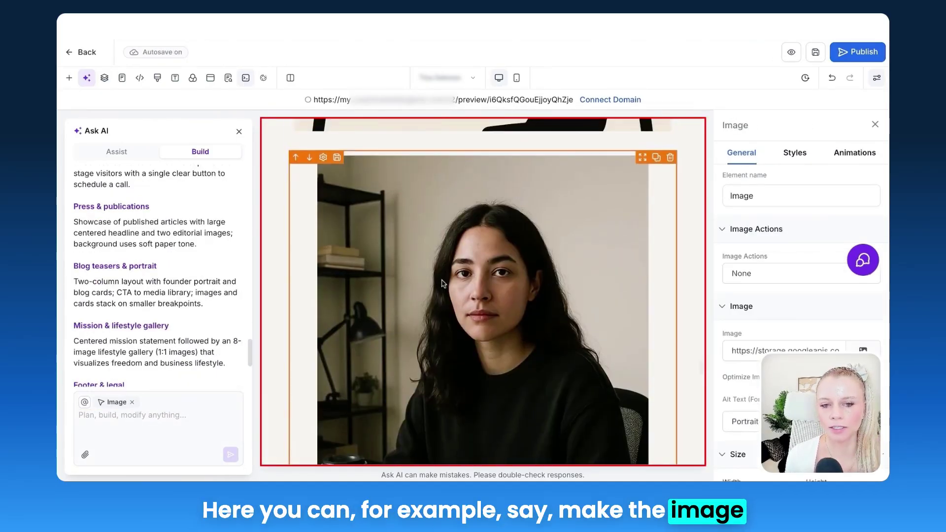
pyautogui.scroll(10, 442, 283)
pyautogui.doubleClick(404, 338)
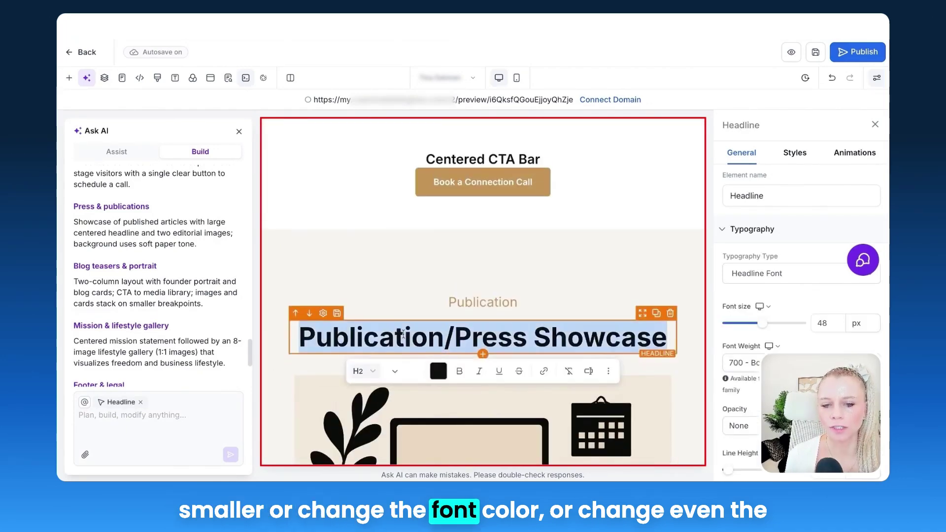
pyautogui.click(433, 247)
# Target the market-proof-stats section and give the AI the prompt "change padding to 60px".
pyautogui.scroll(10, 470, 300)
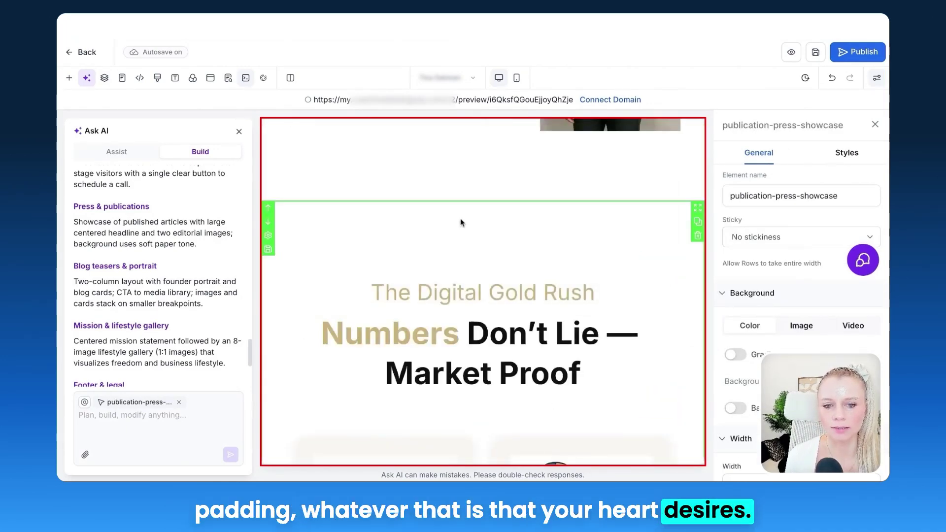
pyautogui.click(461, 222)
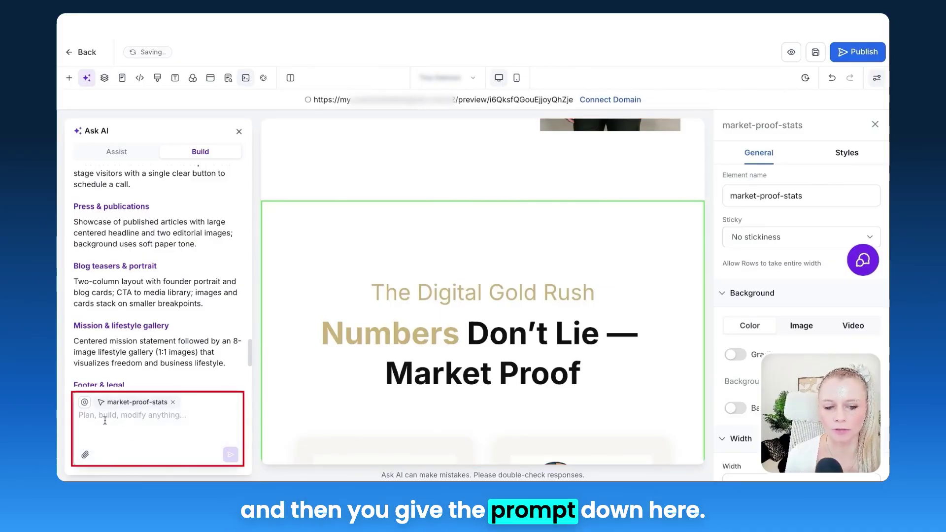
pyautogui.write('change padding to 60px')
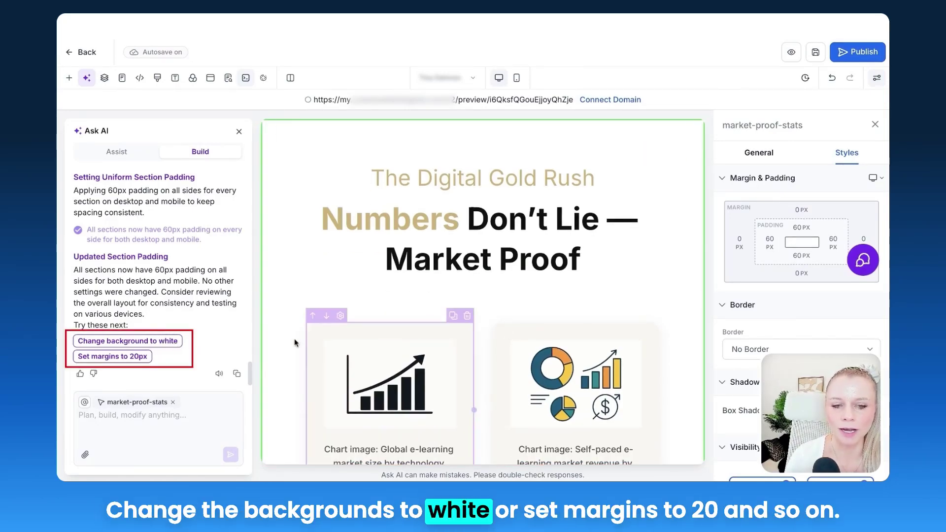
# Open the page's SEO metadata and examine the search preview's image, title and description, highlighting "Small Business Owners" in the title.
pyautogui.scroll(-3, 345, 339)
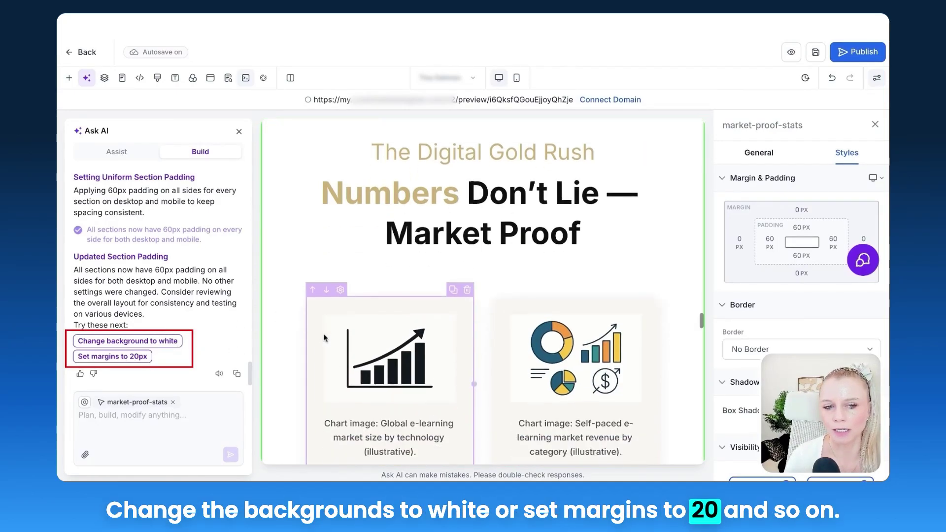
pyautogui.click(228, 79)
pyautogui.scroll(-3, 187, 235)
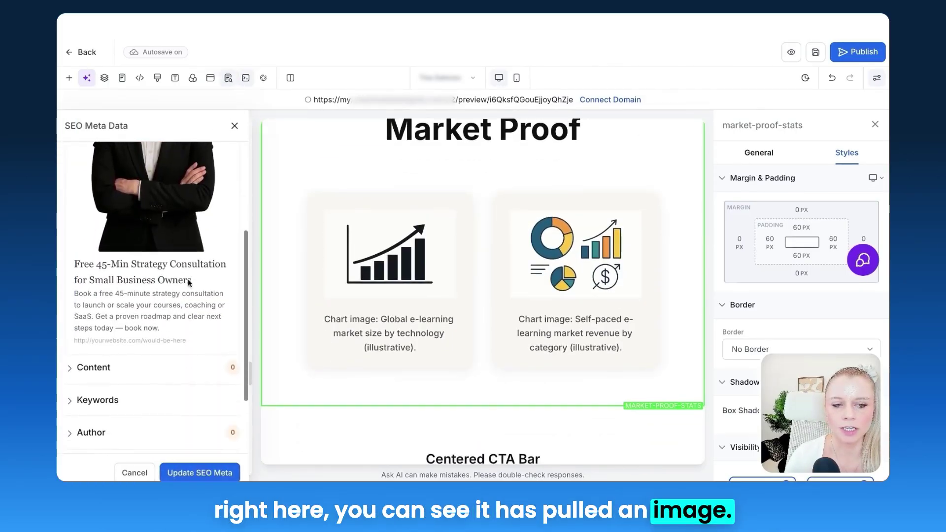
pyautogui.tripleClick(157, 266)
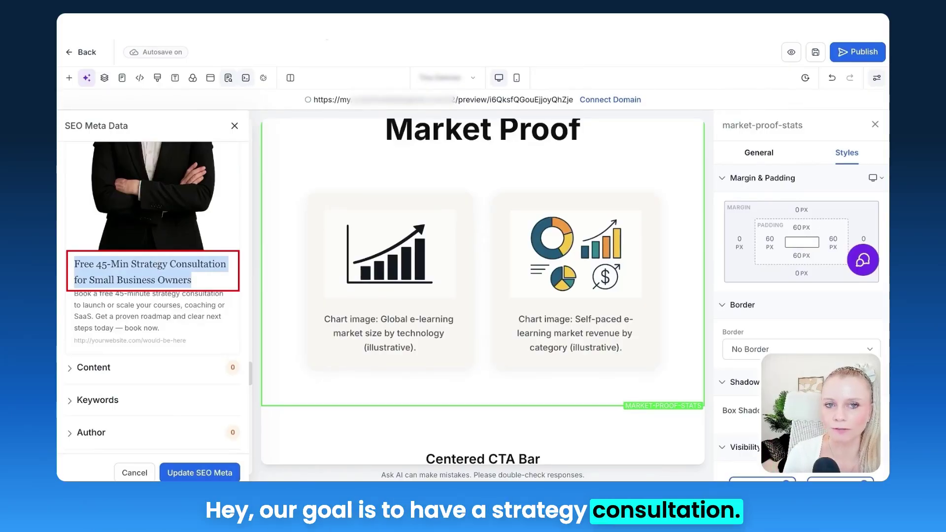
pyautogui.scroll(-1, 85, 263)
pyautogui.click(87, 259)
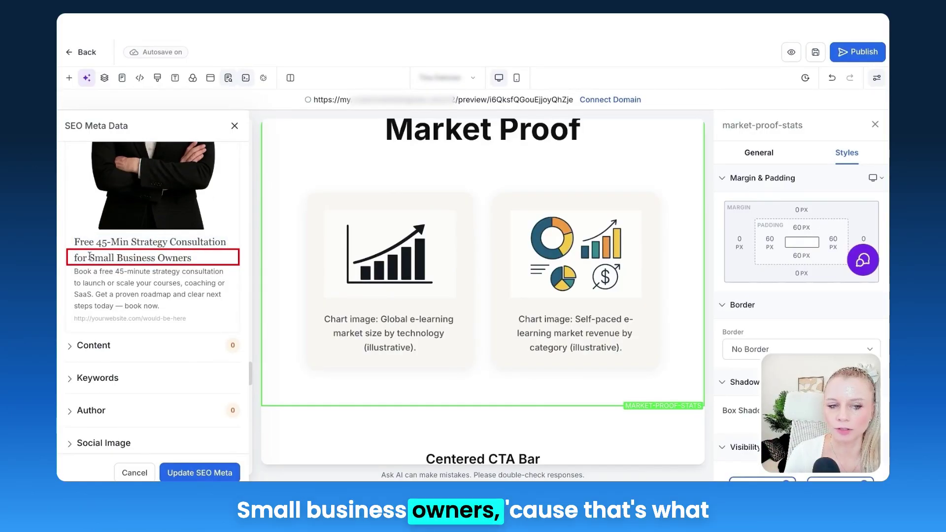
pyautogui.moveTo(88, 258); pyautogui.dragTo(192, 259)
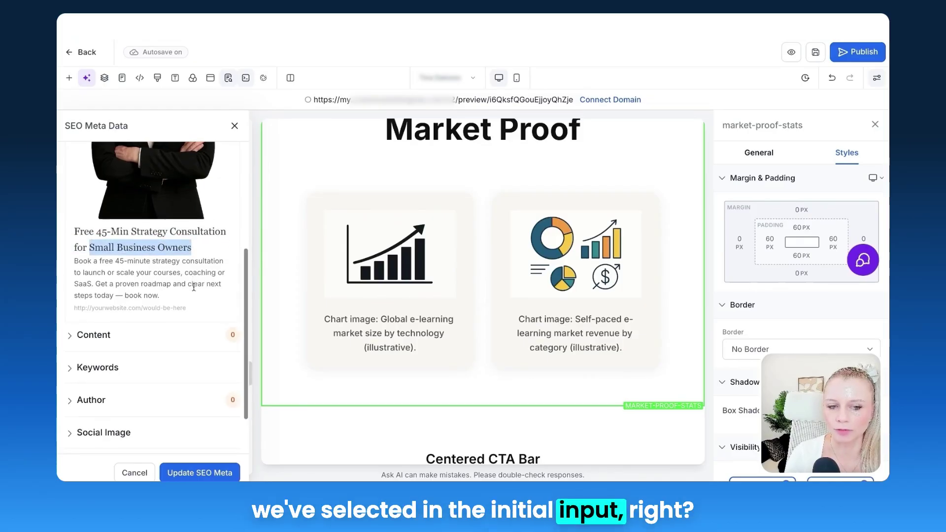
# Expand the Content, Keywords, Author and Social Image groups of the SEO metadata and review their filled-in fields.
pyautogui.click(175, 344)
pyautogui.scroll(-2, 175, 342)
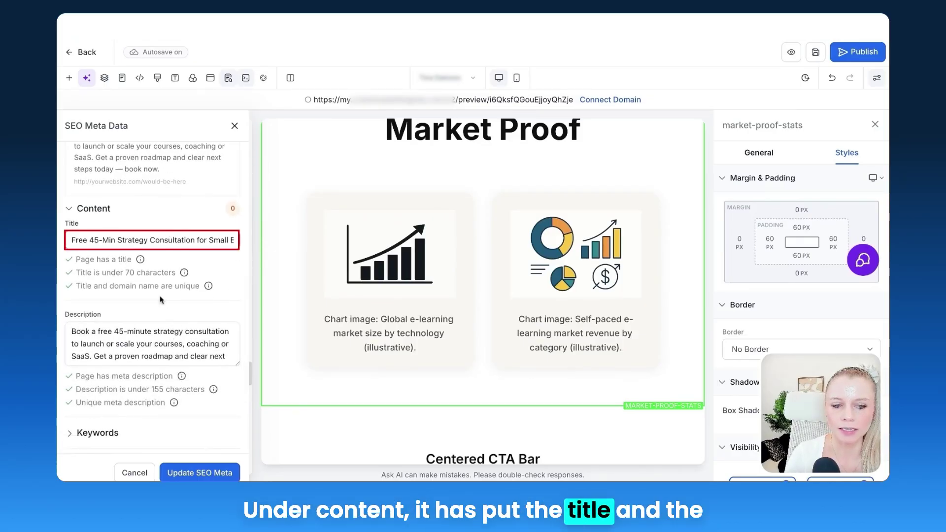
pyautogui.scroll(-3, 147, 340)
pyautogui.click(126, 307)
pyautogui.scroll(-2, 123, 320)
pyautogui.click(121, 338)
pyautogui.scroll(-2, 136, 389)
pyautogui.click(138, 377)
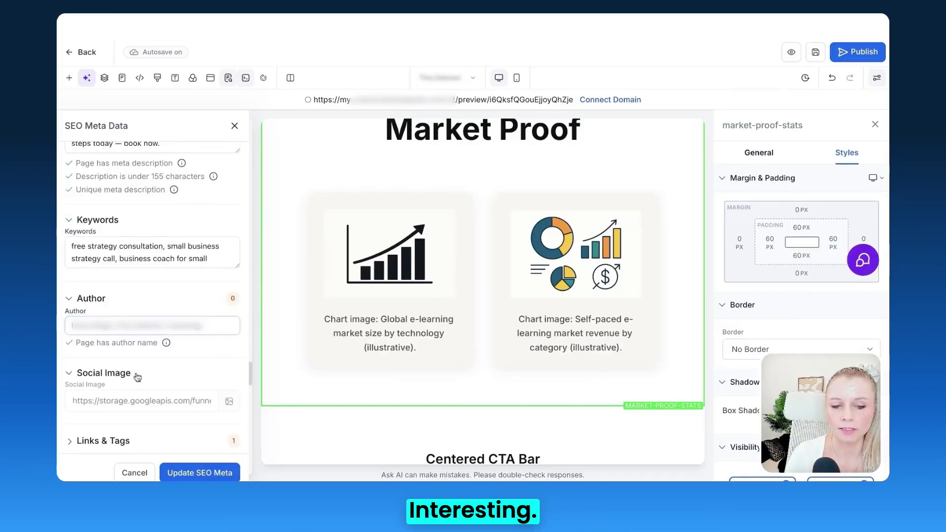